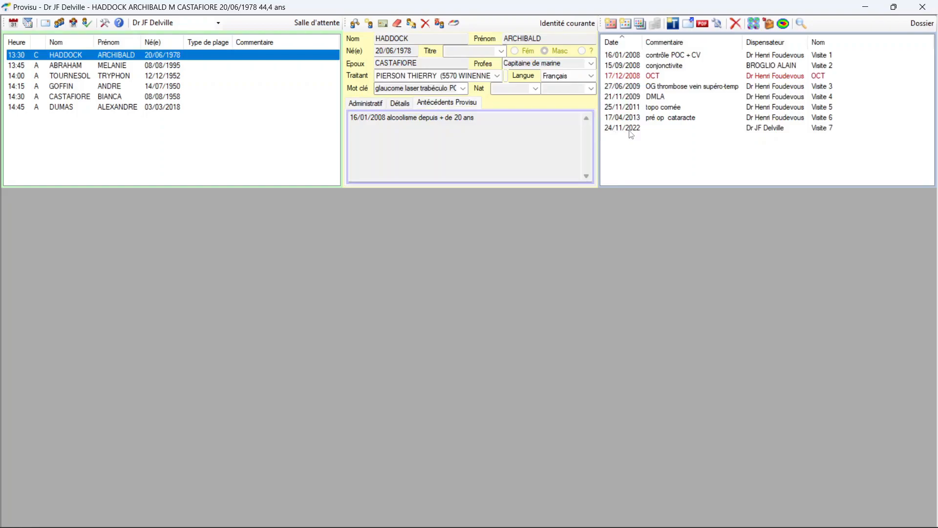
Open the billing window for the 24/11/2022 visit and browse the Thérapeutique, Laser and Actes courants codes
double_click(631, 129)
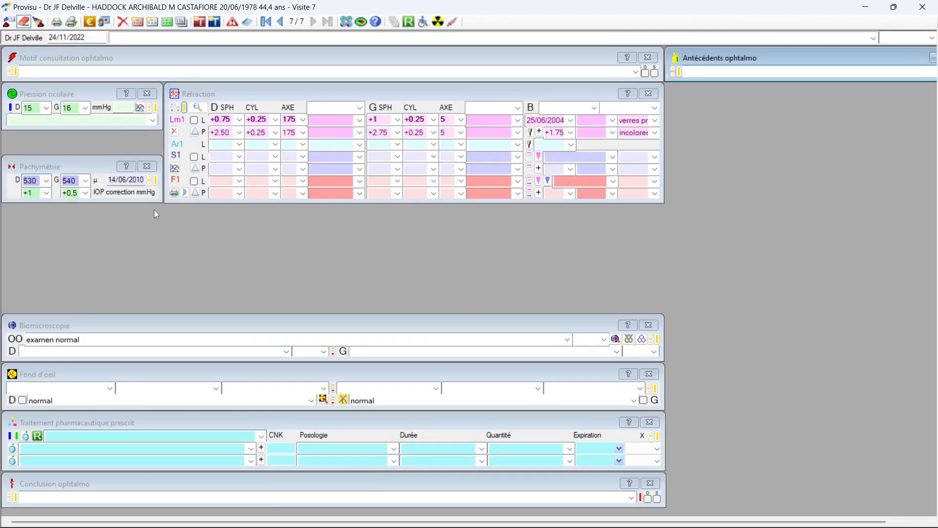
click(90, 22)
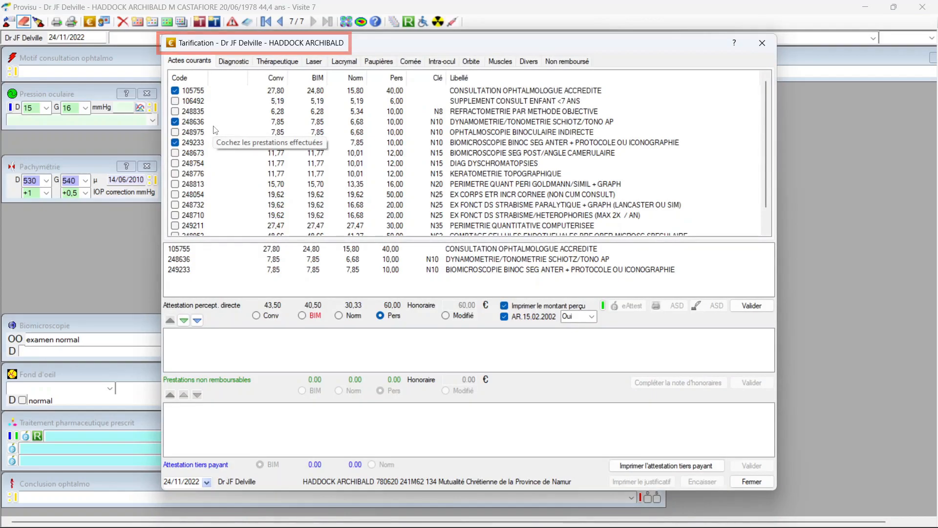
click(277, 61)
click(314, 62)
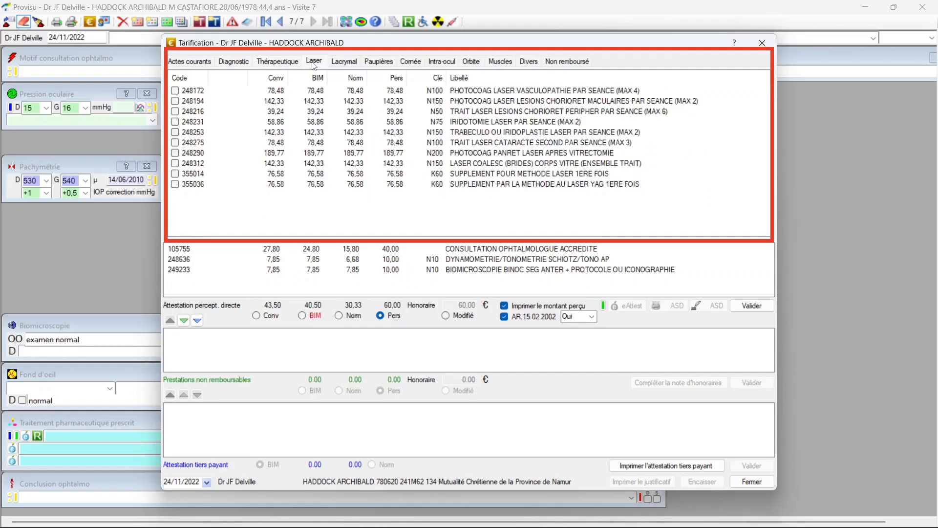
click(189, 62)
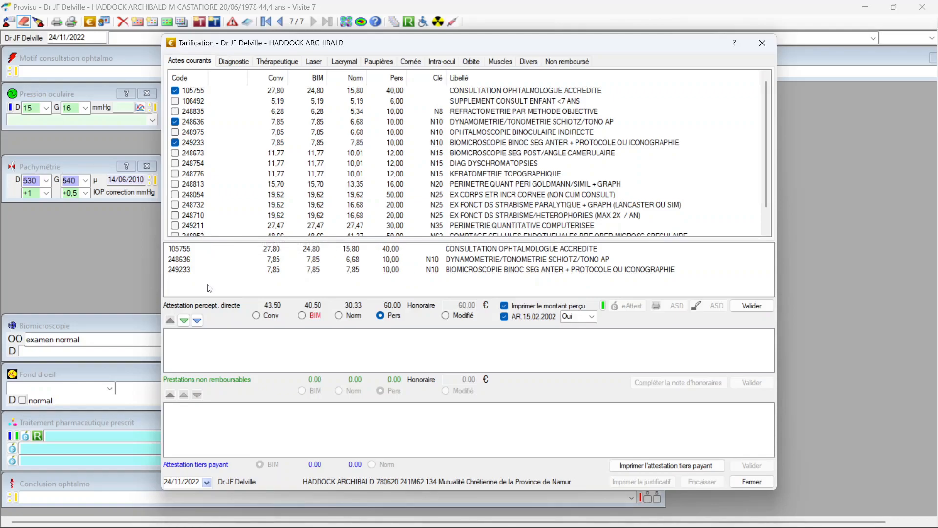
Add code 249211 (computerised quantitative perimetry) to the direct-payment certificate, set the modified fee to 100 € and validate it
click(175, 226)
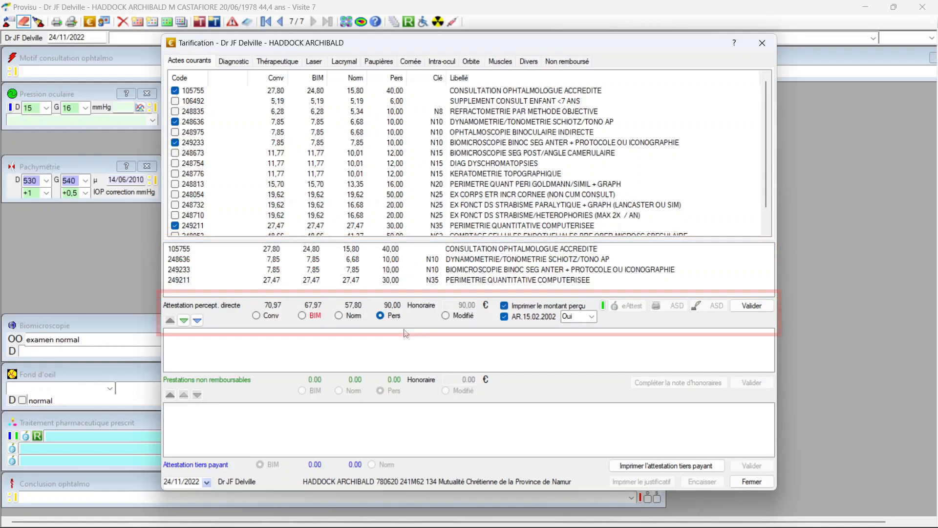
click(445, 315)
drag(450, 307, 478, 309)
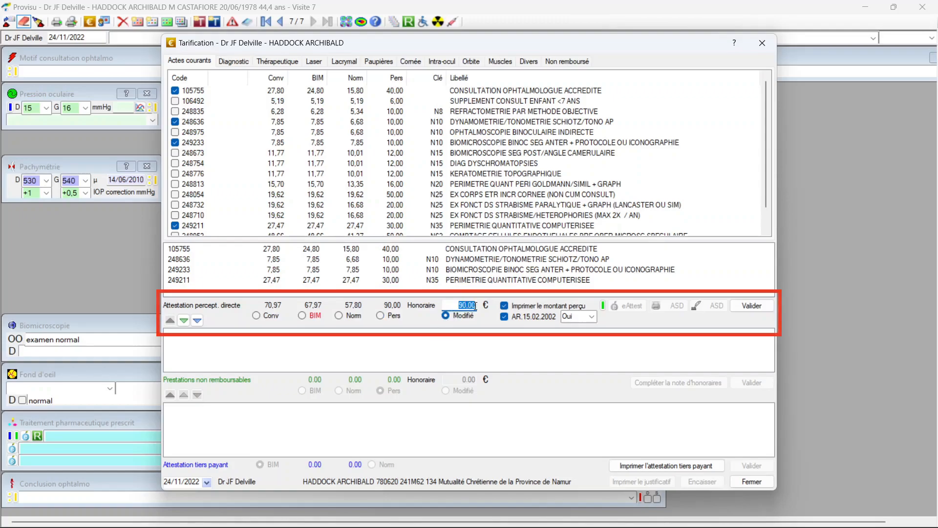
text(1)
click(757, 310)
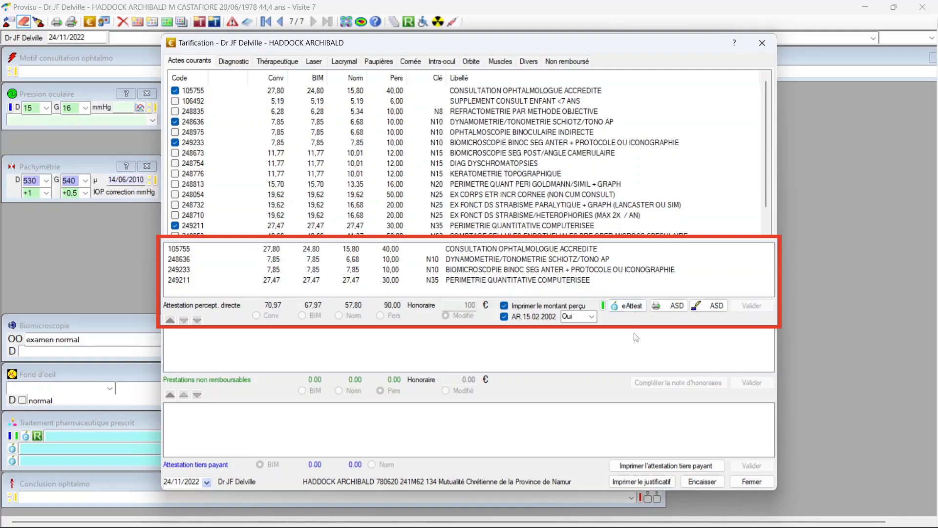
Send the certificate as an eAttest and record the full 100 € fee as an electronic payment
click(628, 304)
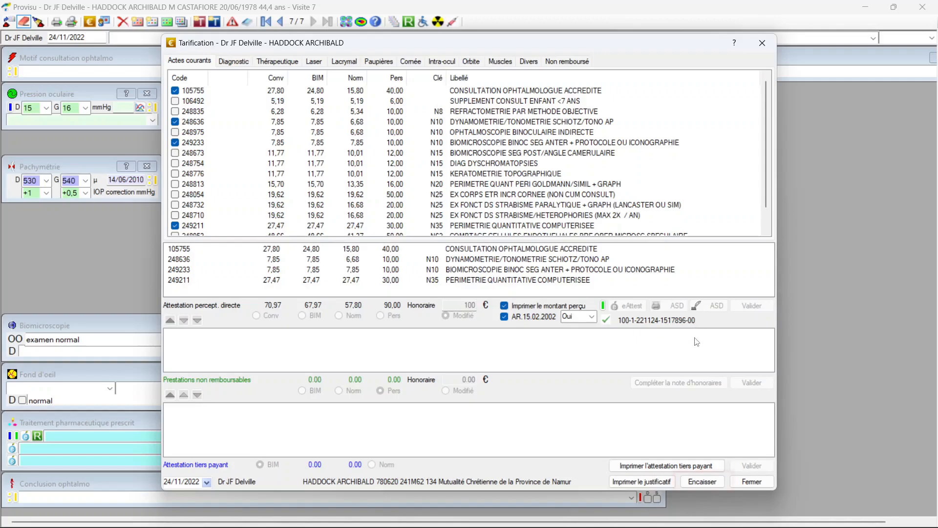
click(706, 483)
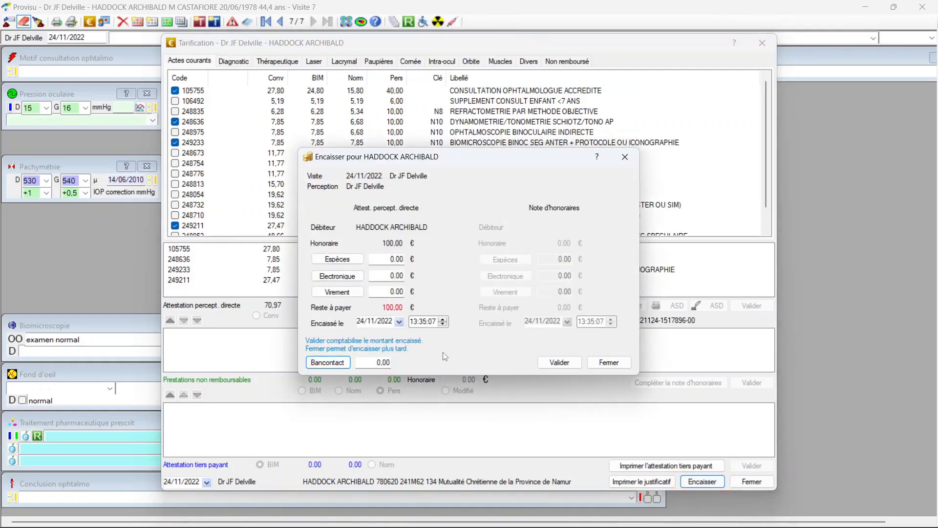
click(351, 277)
click(560, 362)
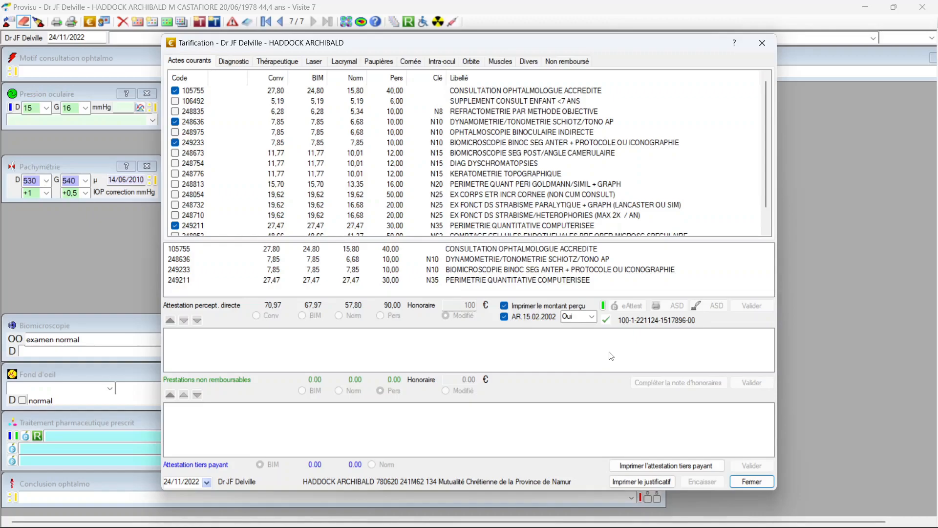
Cancel the 24/11/2022 eAttest and its payment from the certificate history, with reason "Erreur dans un des éléments de l'ASD" and the account password
click(603, 307)
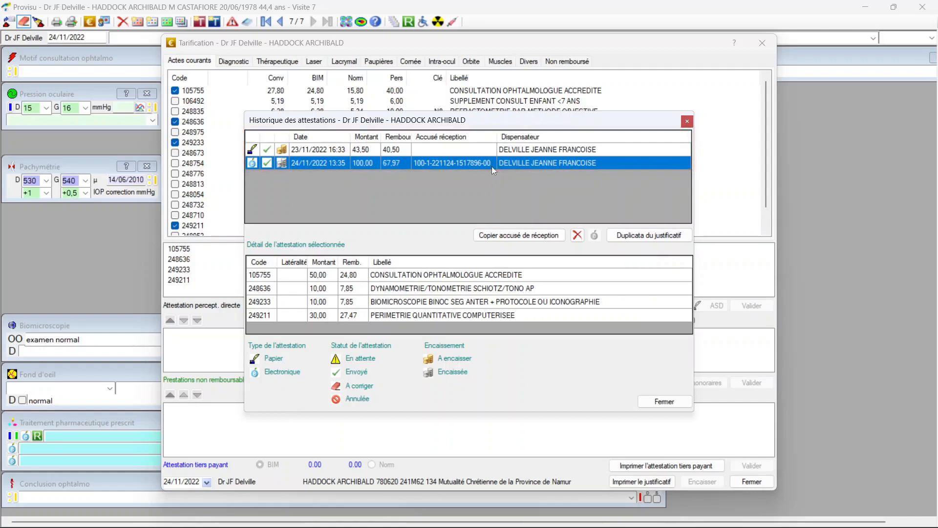
click(577, 235)
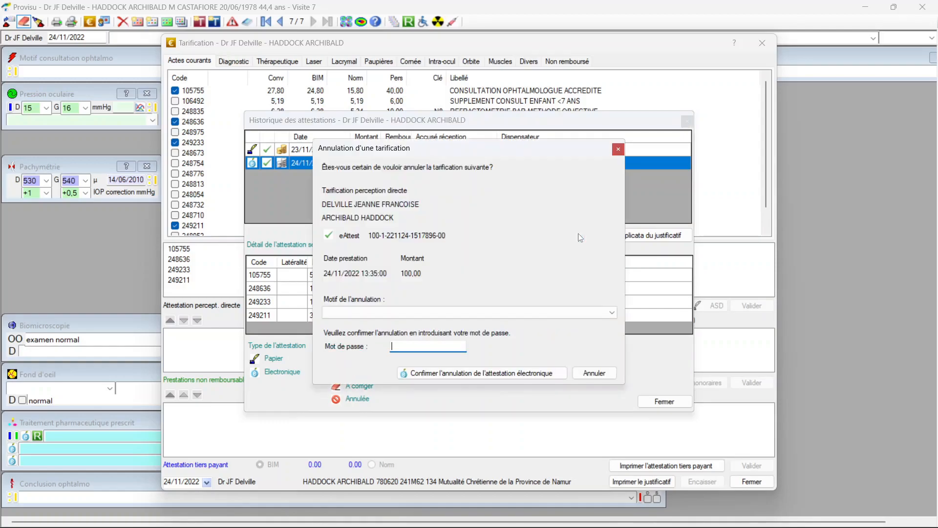
click(611, 313)
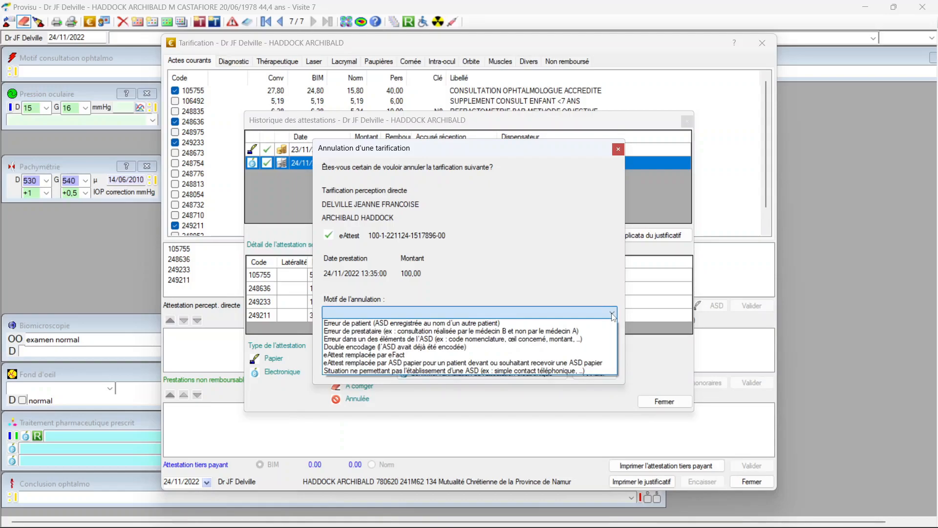
click(552, 339)
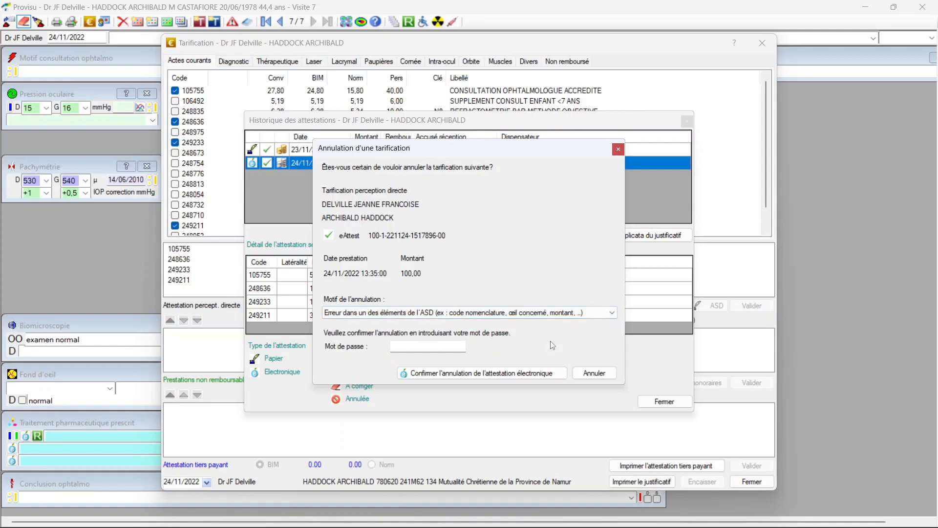
click(408, 347)
text(1)
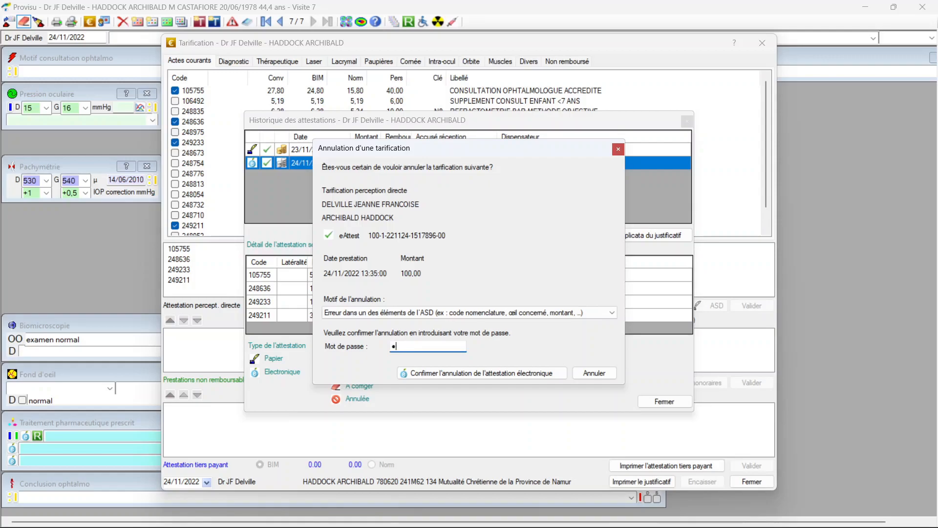
click(443, 374)
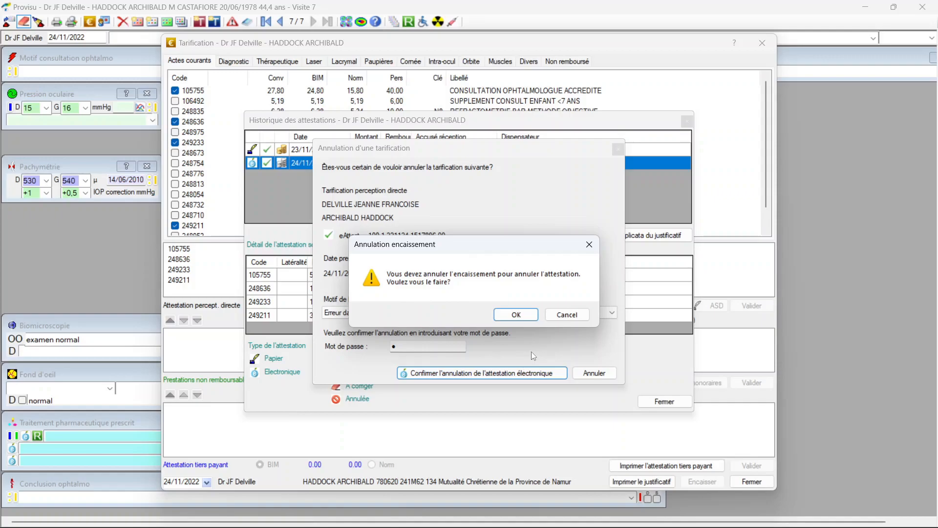
click(516, 315)
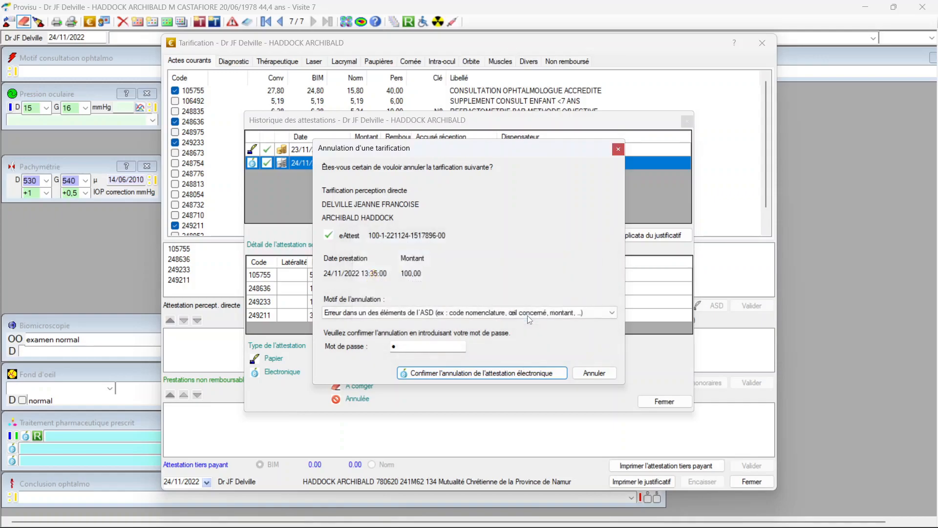
click(508, 373)
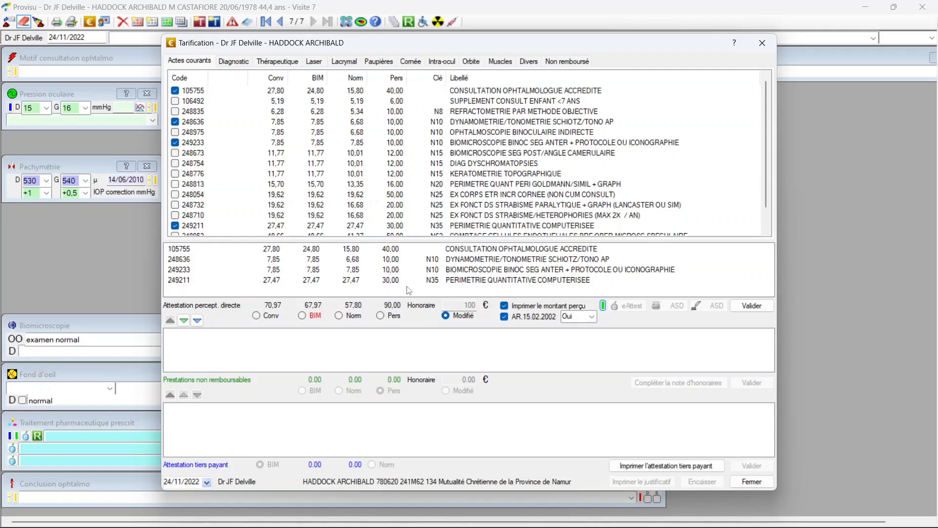
Remove code 249211 from the certificate, validate the corrected billing and close the visit
click(175, 226)
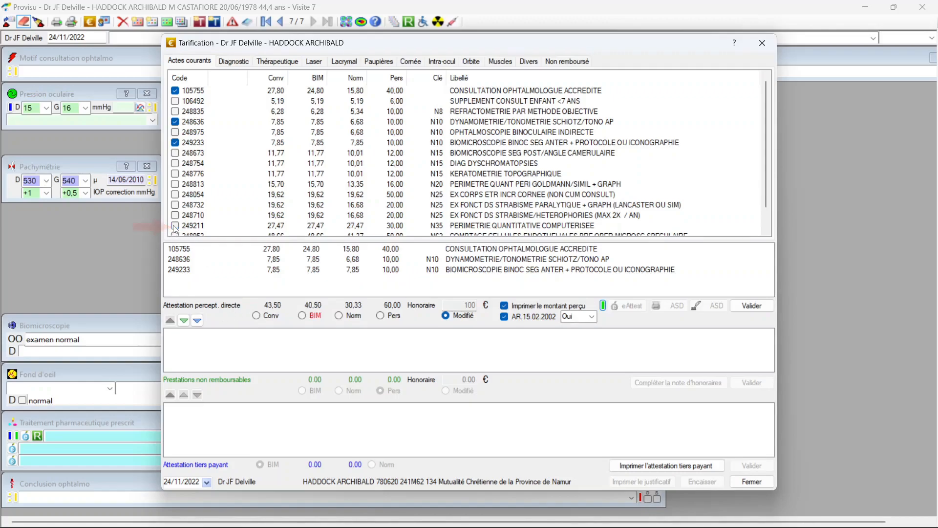
click(755, 306)
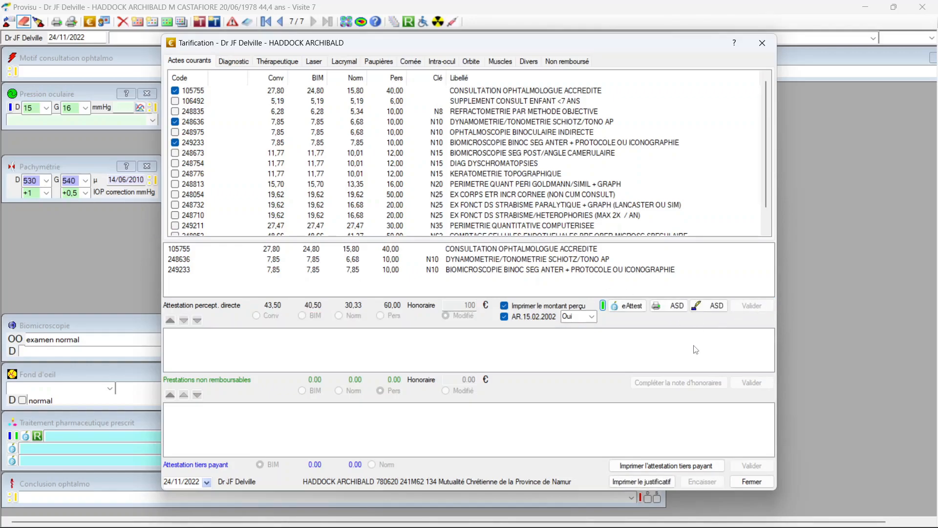
click(751, 481)
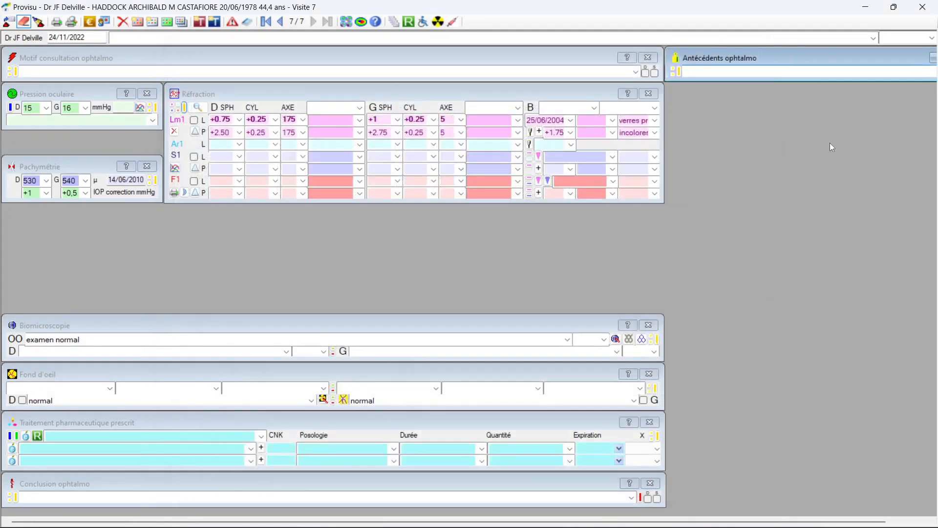
click(928, 9)
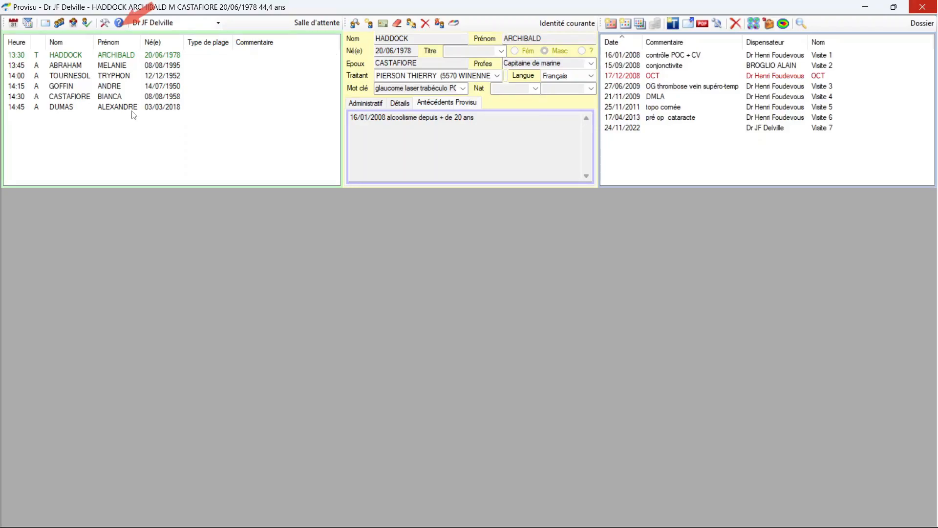
Open the help, expand the "La facturation" chapter and read through the topic "La perception directe et l'eAttest"
click(120, 23)
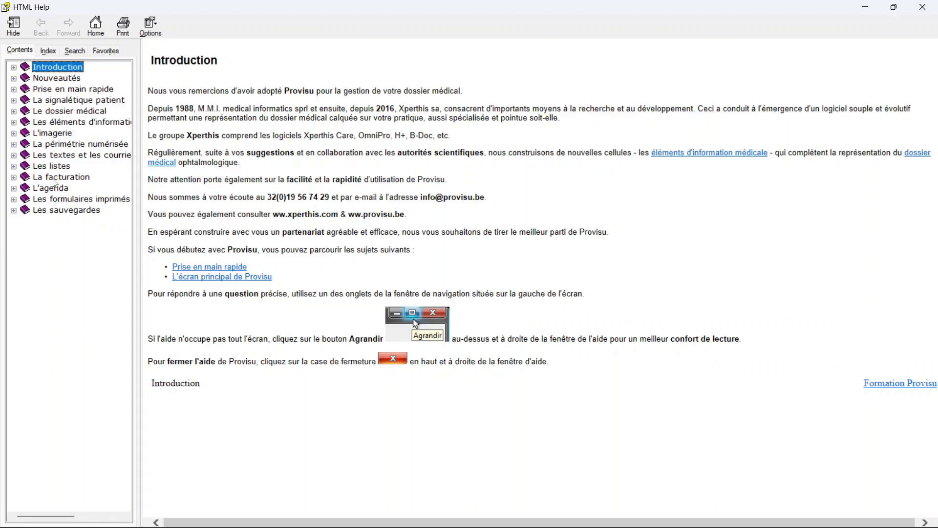
click(14, 177)
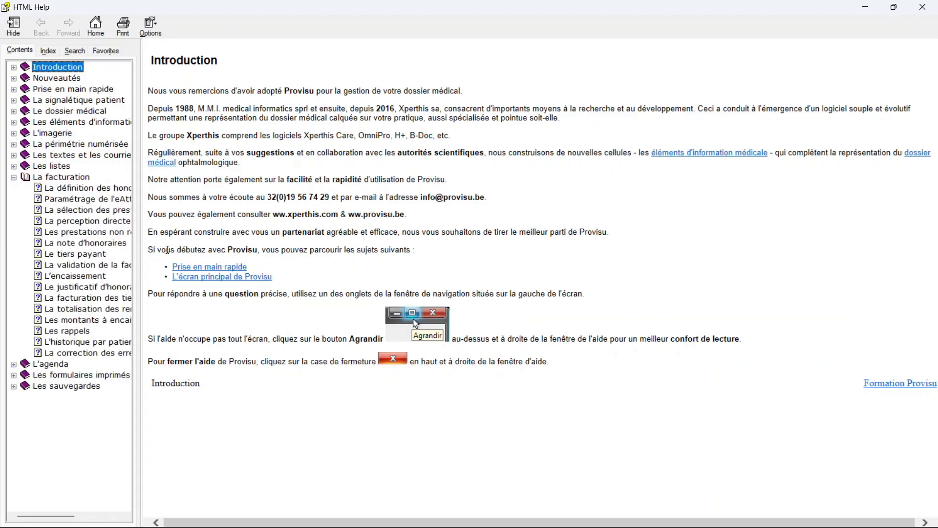
drag(142, 250, 187, 249)
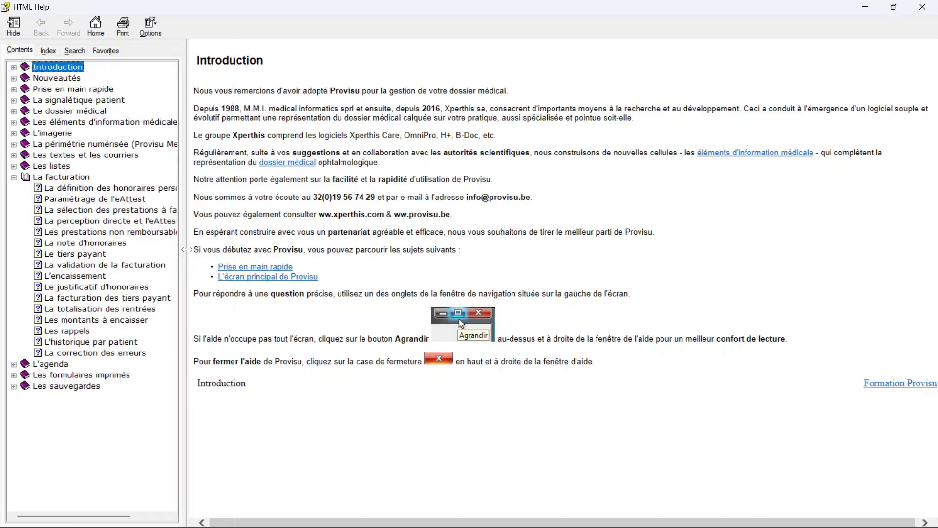
click(88, 223)
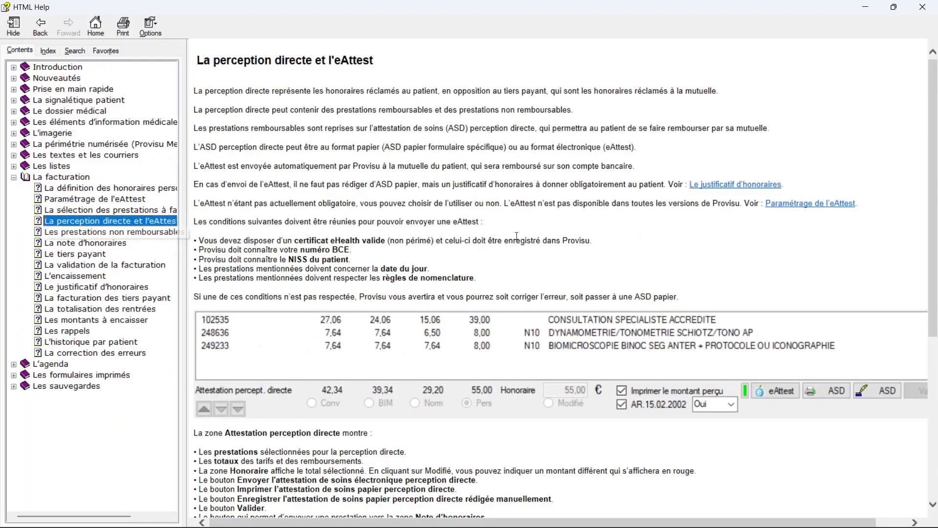
scroll(524, 264, down, 3)
scroll(523, 265, down, 3)
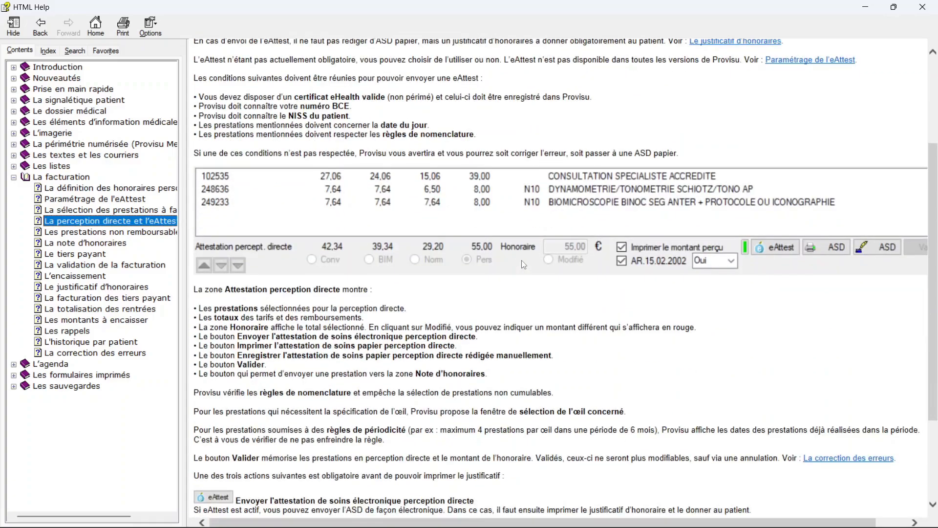
scroll(523, 264, down, 5)
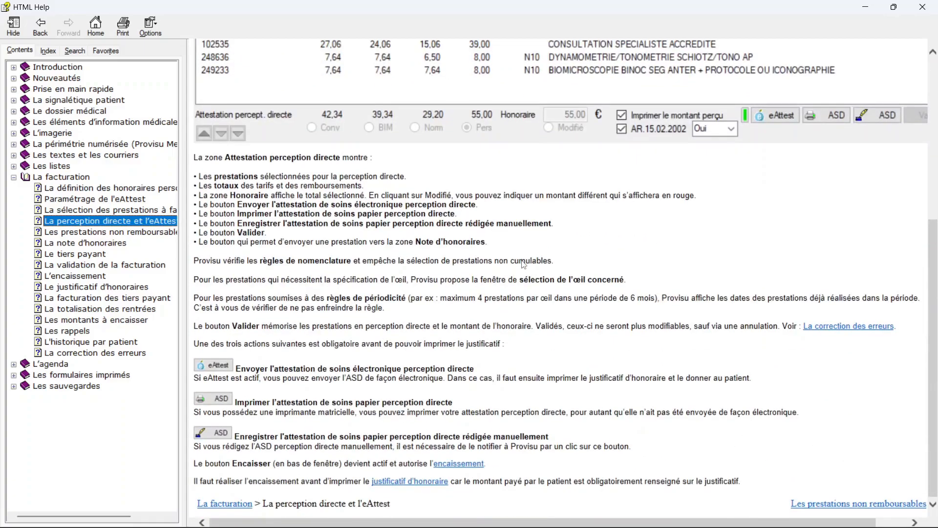
scroll(524, 264, up, 9)
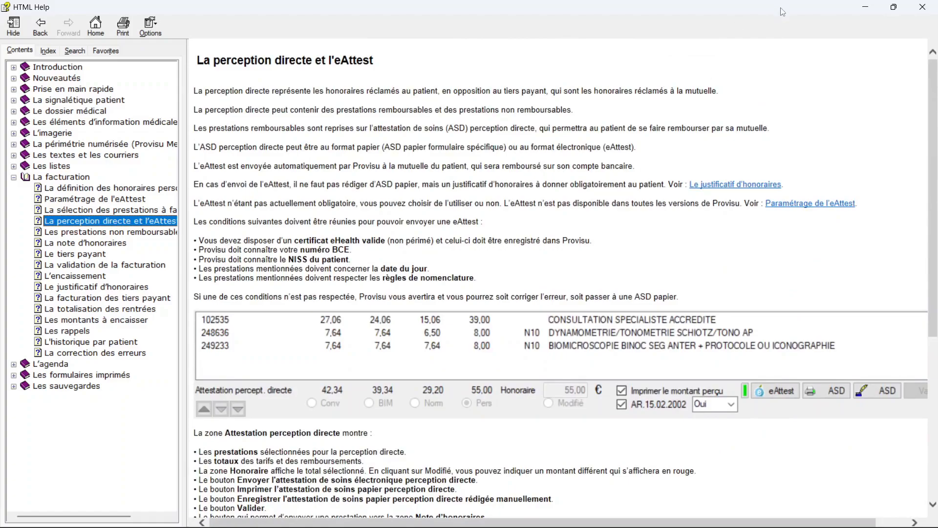